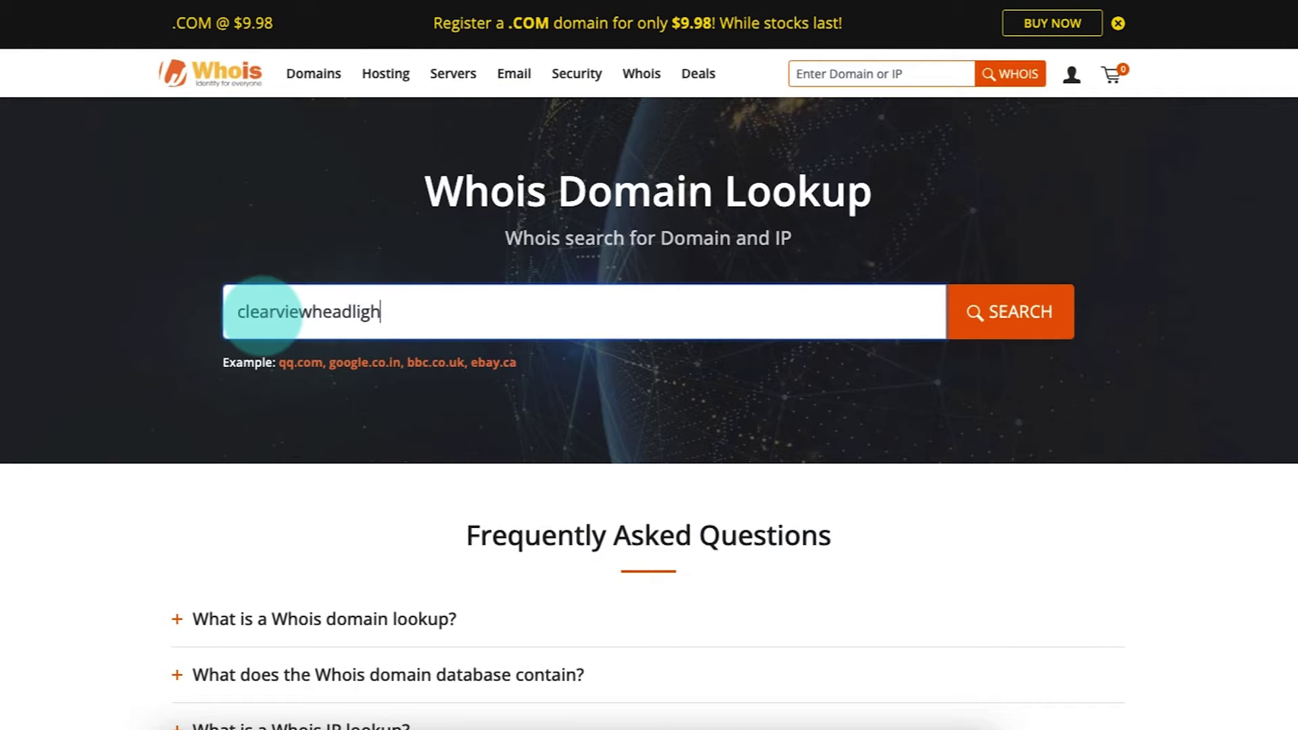
Run a Whois.com lookup on clearviewheadlights.com and highlight its registrar, NameCheap, Inc.
{"action": "type", "text": "om"}
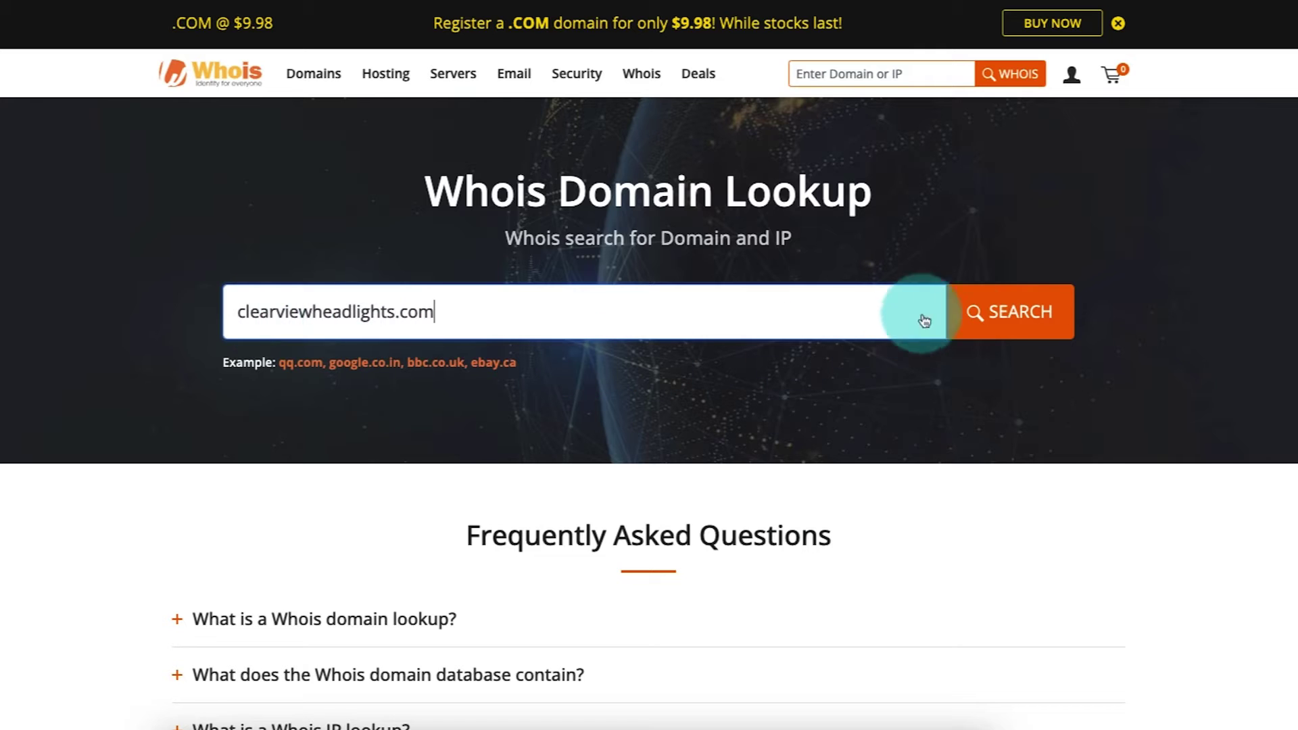
{"action": "left_click", "coordinate": [992, 313]}
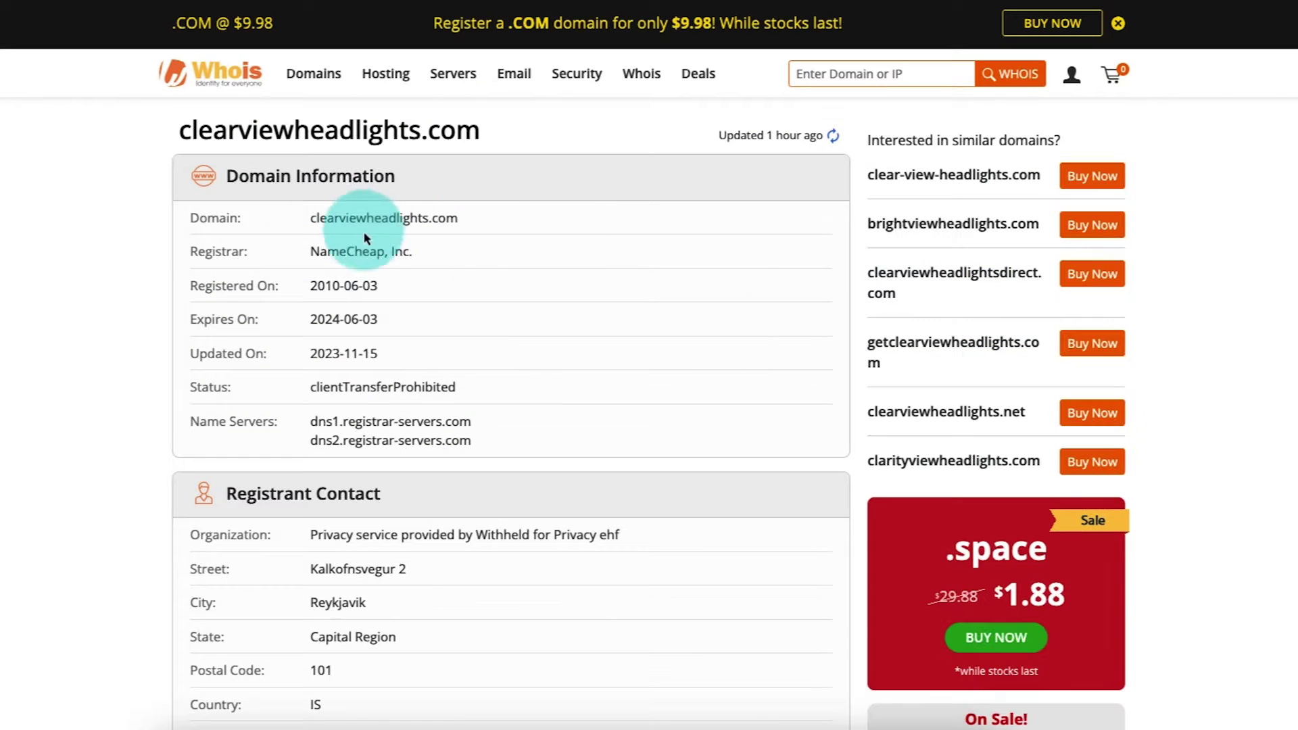
{"action": "left_click_drag", "start_coordinate": [193, 250], "coordinate": [419, 256]}
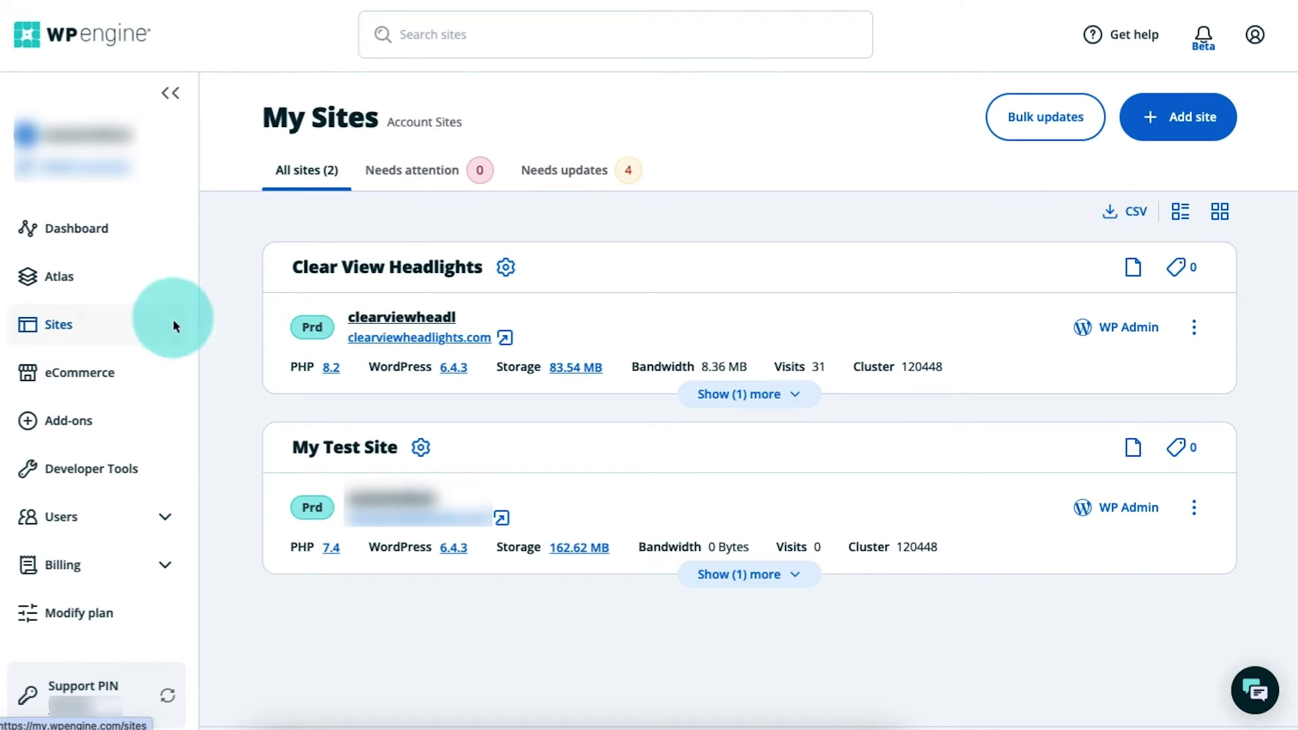
Open the Clear View Headlights site and go to its Production Domains list.
{"action": "left_click", "coordinate": [350, 268]}
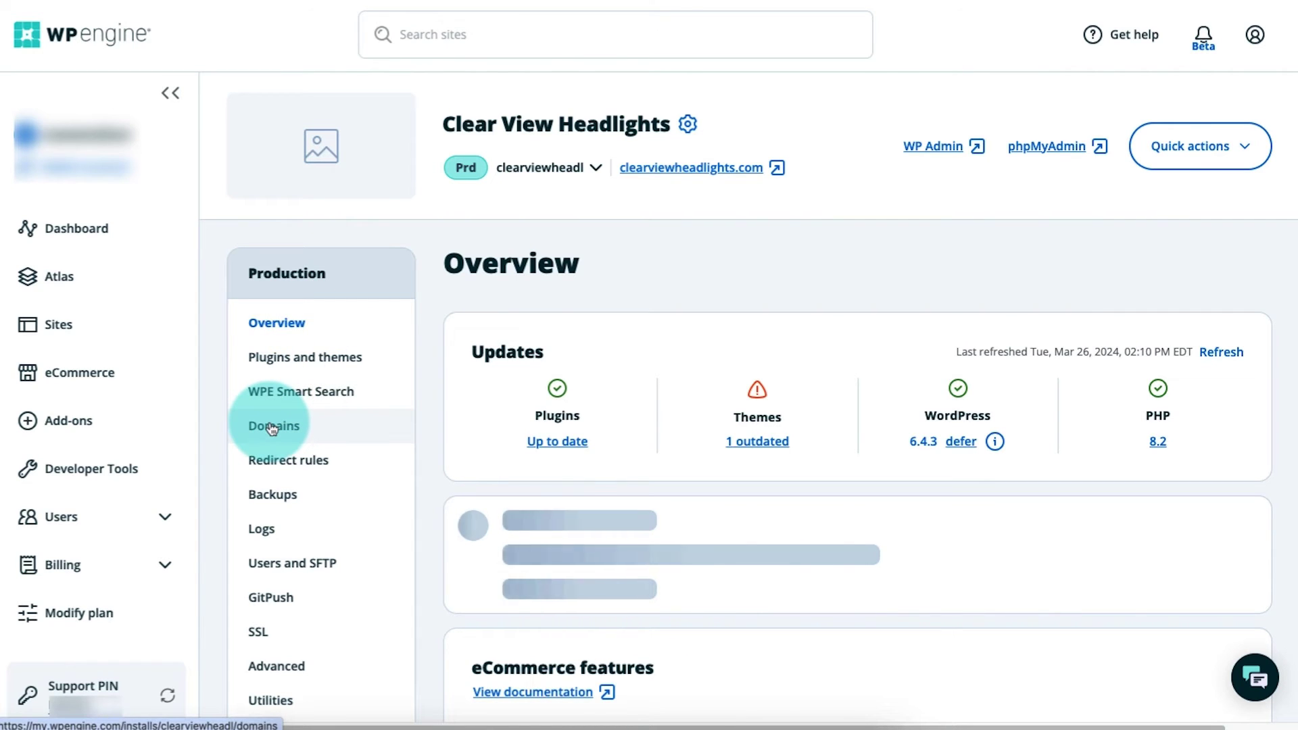
{"action": "left_click", "coordinate": [272, 428]}
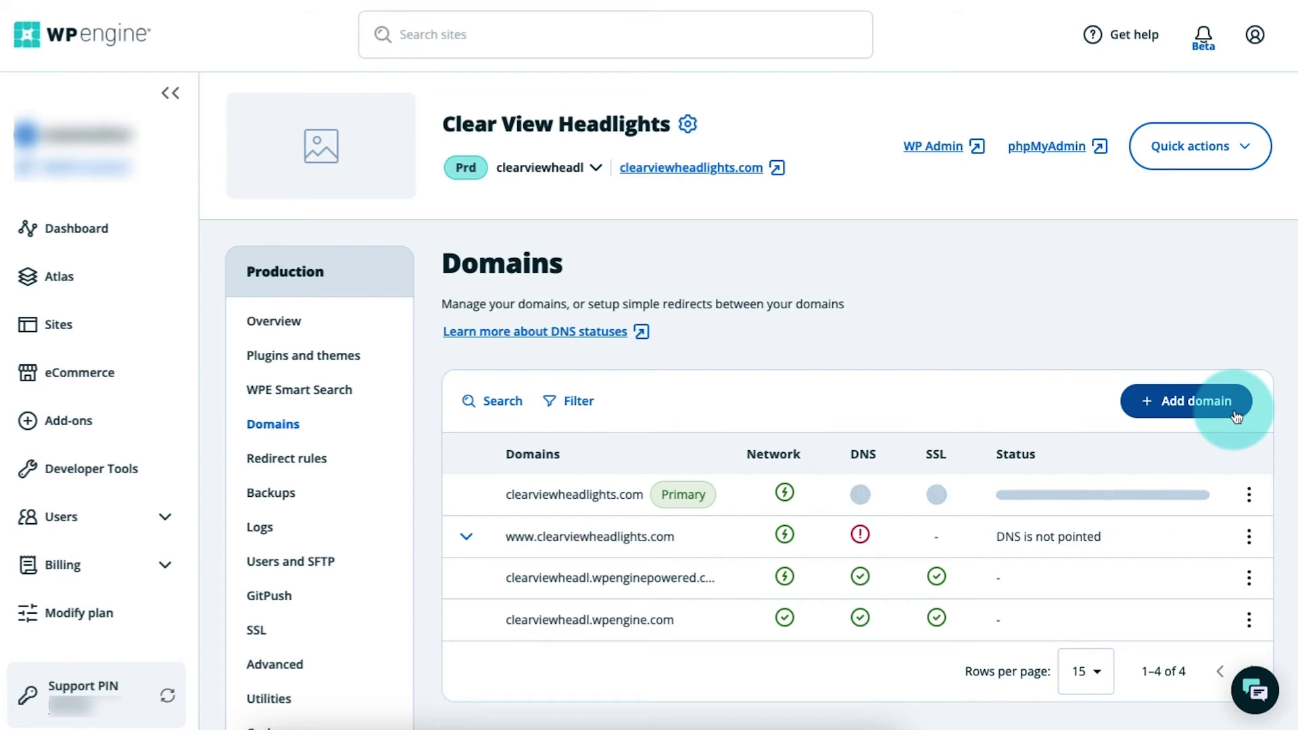
View the DNS details for clearviewheadlights.com and copy the CNAME target wp.wpenginepowered.com.
{"action": "left_click", "coordinate": [1250, 497]}
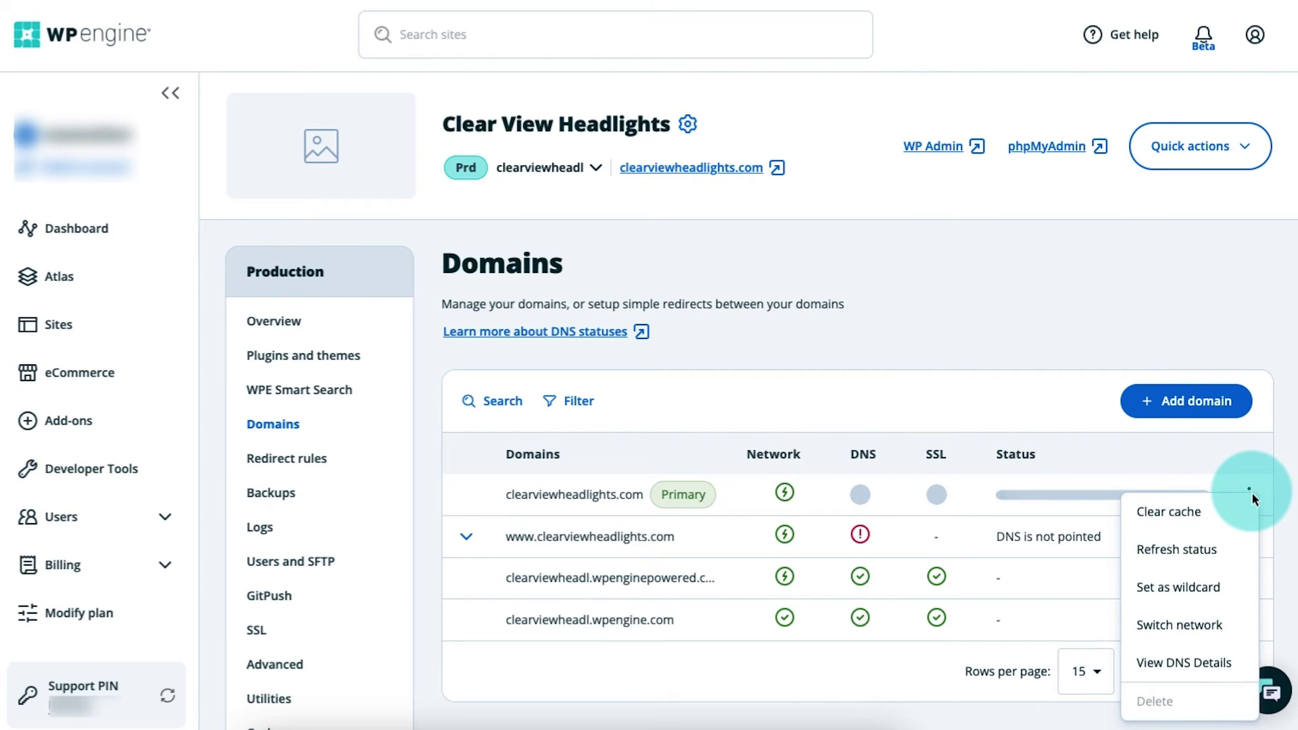
{"action": "left_click", "coordinate": [1213, 667]}
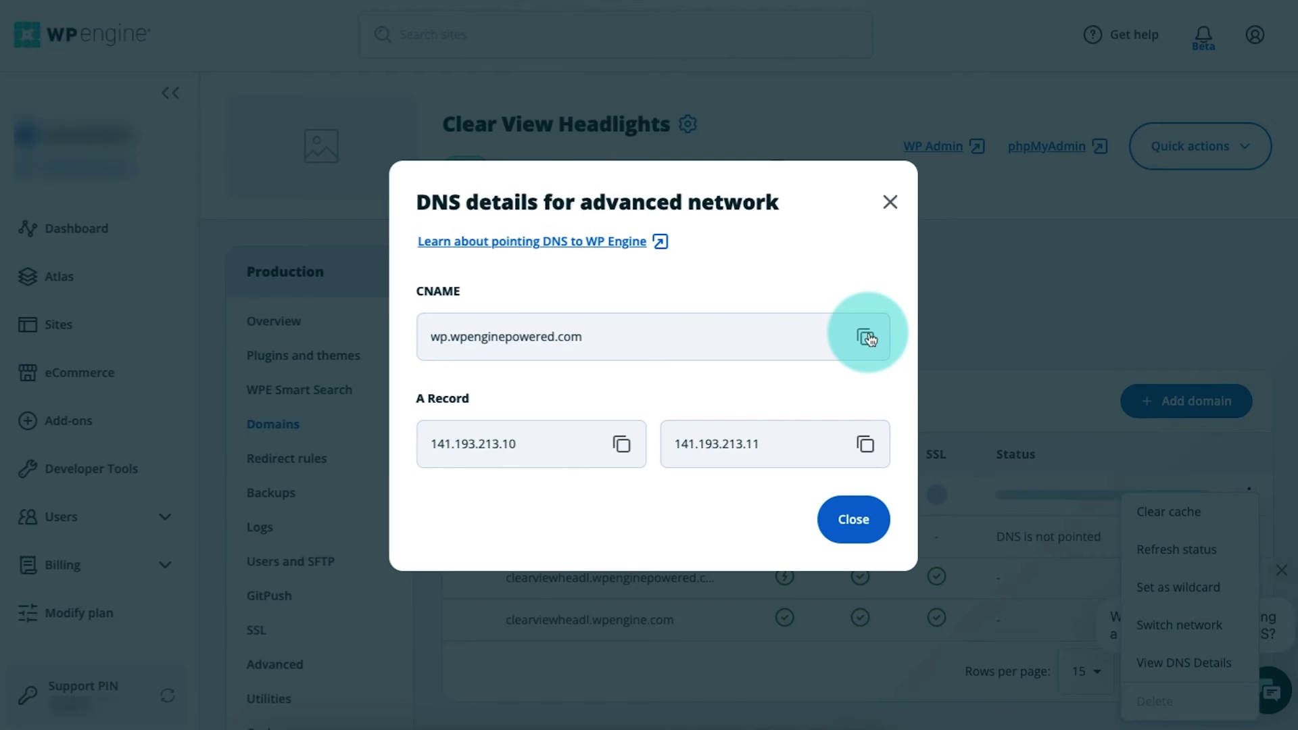
{"action": "left_click", "coordinate": [866, 338]}
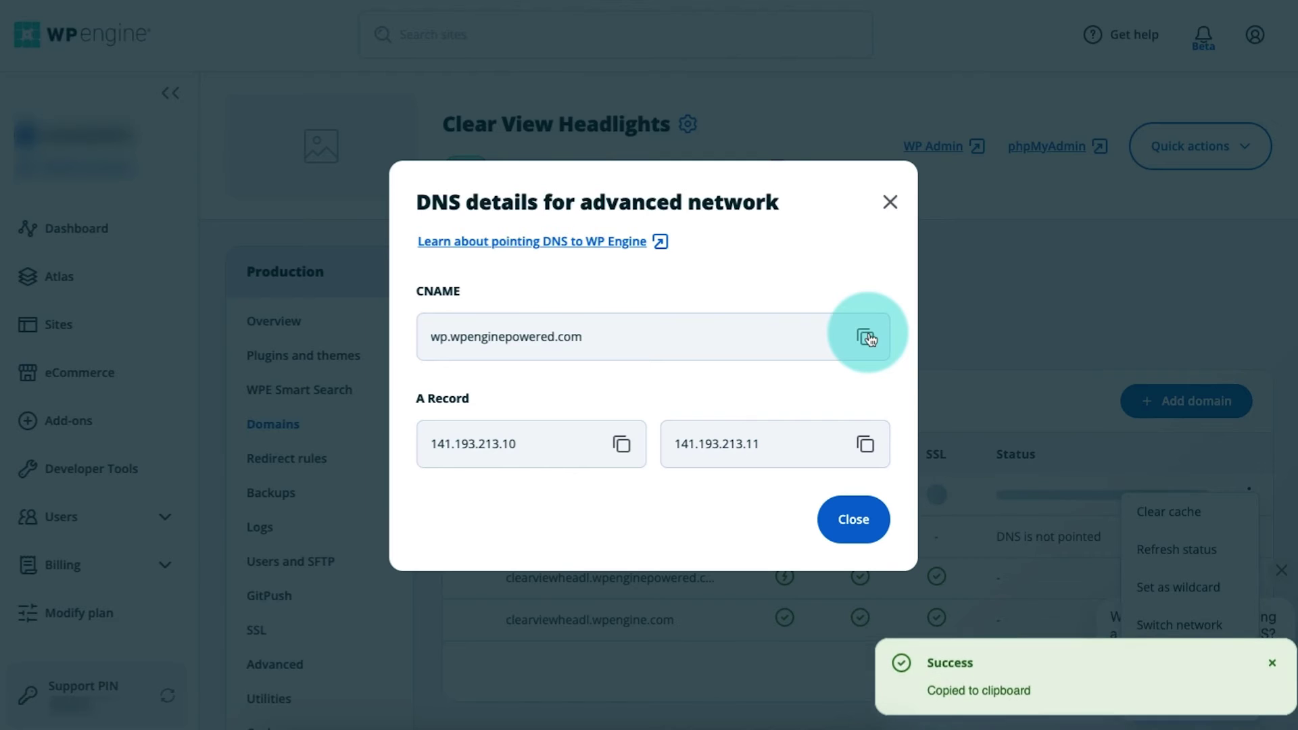
Close the WP Engine DNS details dialog for clearviewheadlights.com.
{"action": "left_click", "coordinate": [854, 517]}
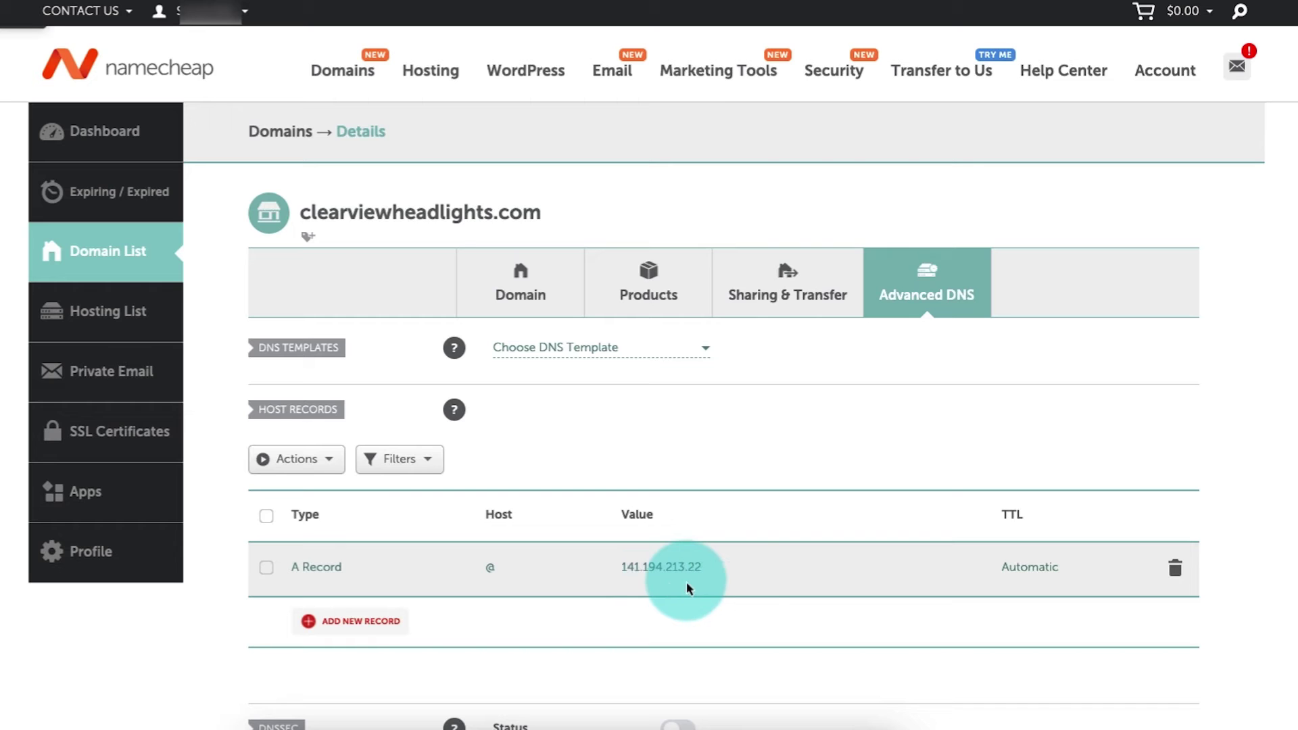
Delete the existing @ A record (141.194.213.22) from clearviewheadlights.com's host records.
{"action": "left_click", "coordinate": [1175, 569]}
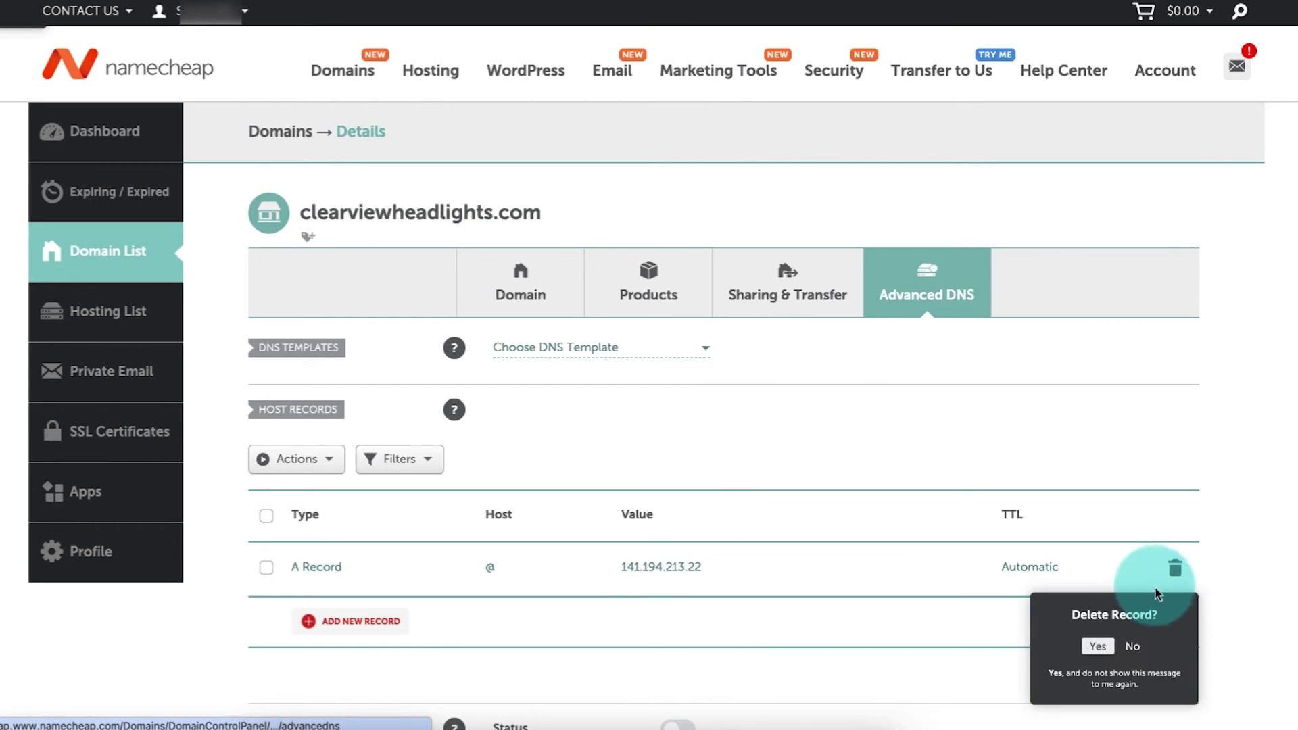
{"action": "left_click", "coordinate": [1102, 646]}
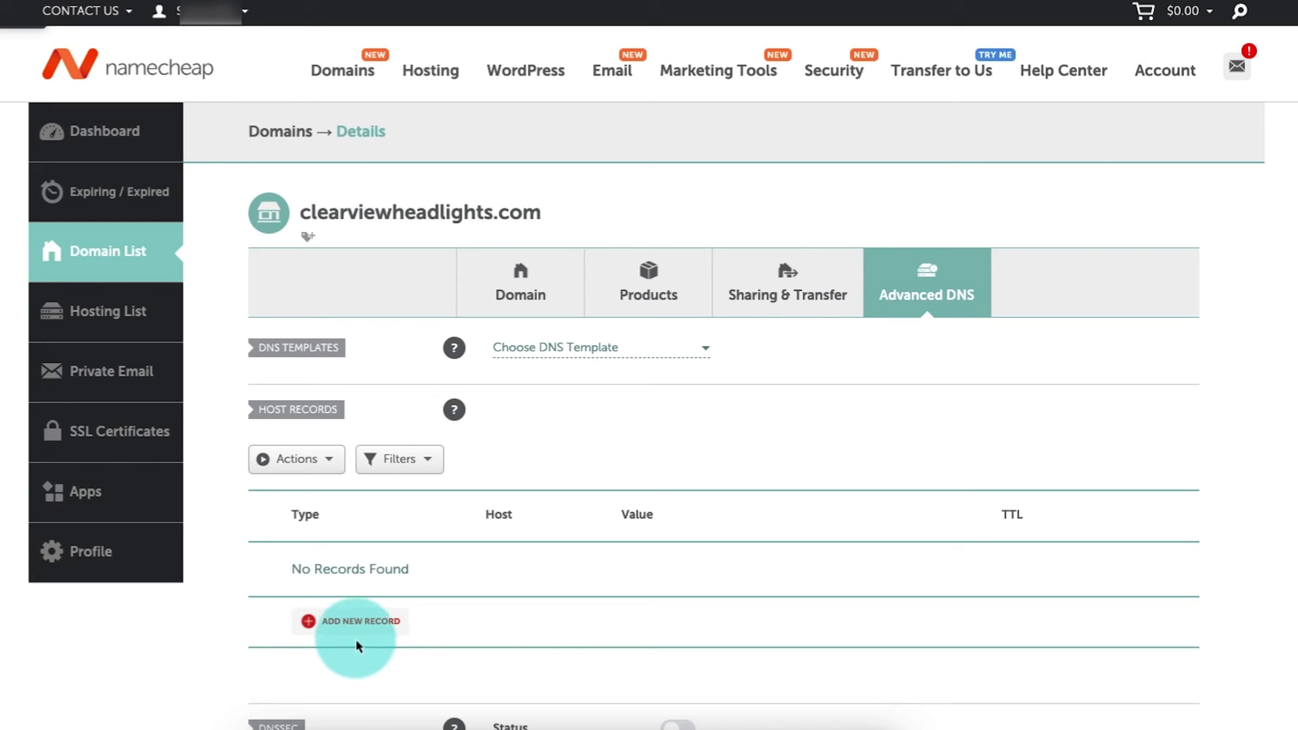
Add and save a CNAME record with host @ and value wp.wpenginepowered.com, TTL Automatic.
{"action": "left_click", "coordinate": [362, 625]}
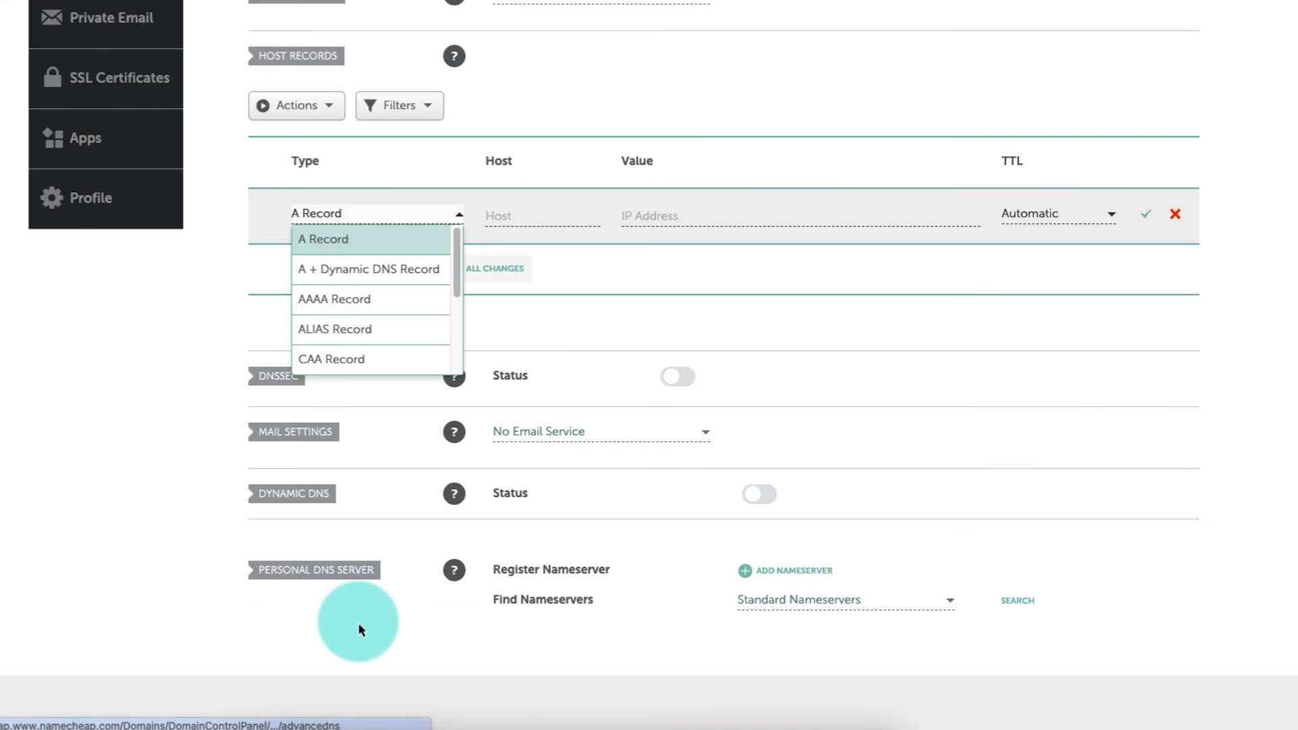
{"action": "scroll", "coordinate": [340, 303], "scroll_direction": "down", "scroll_amount": 2}
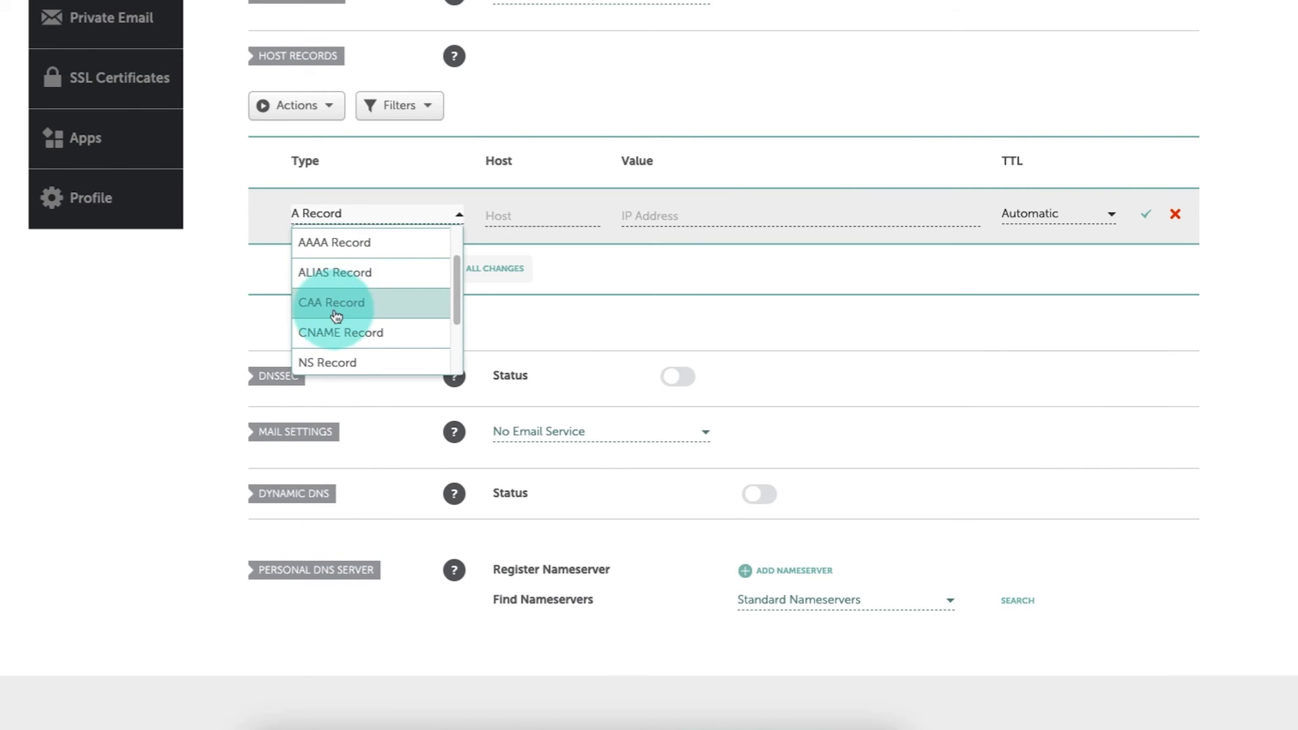
{"action": "left_click", "coordinate": [335, 329]}
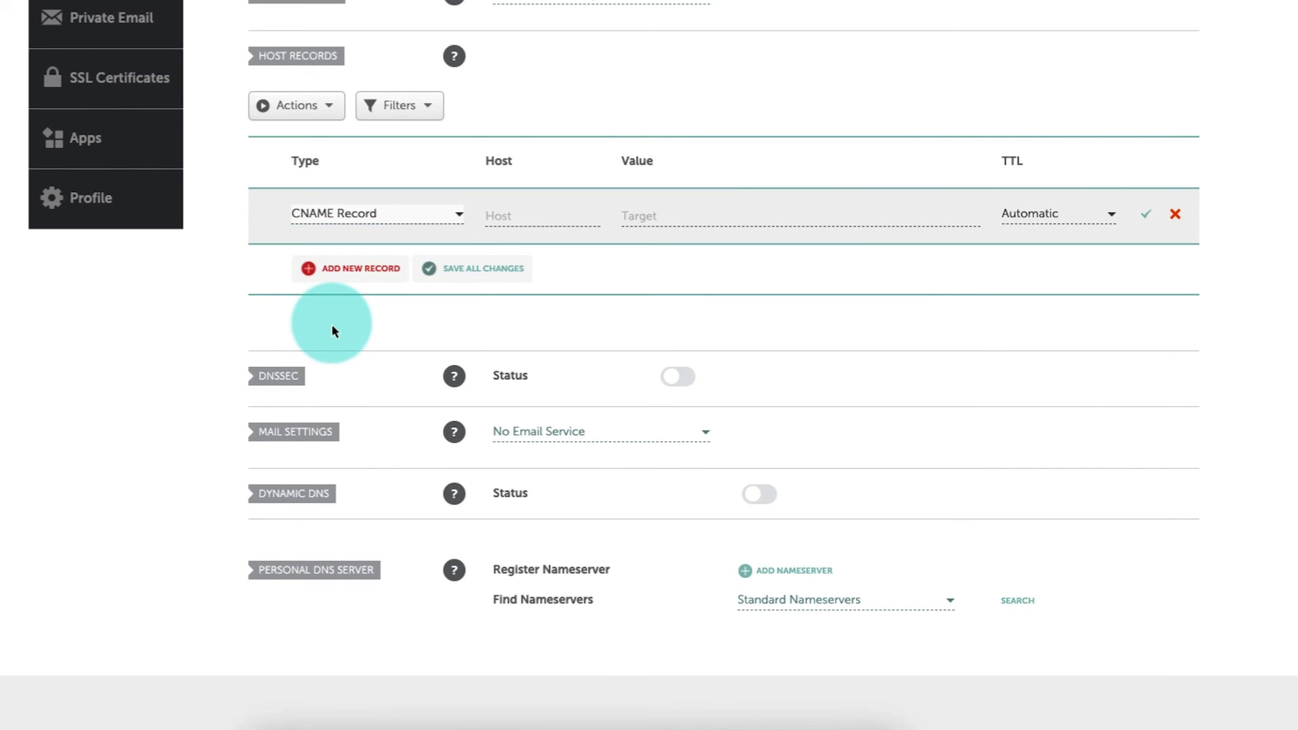
{"action": "left_click", "coordinate": [503, 219]}
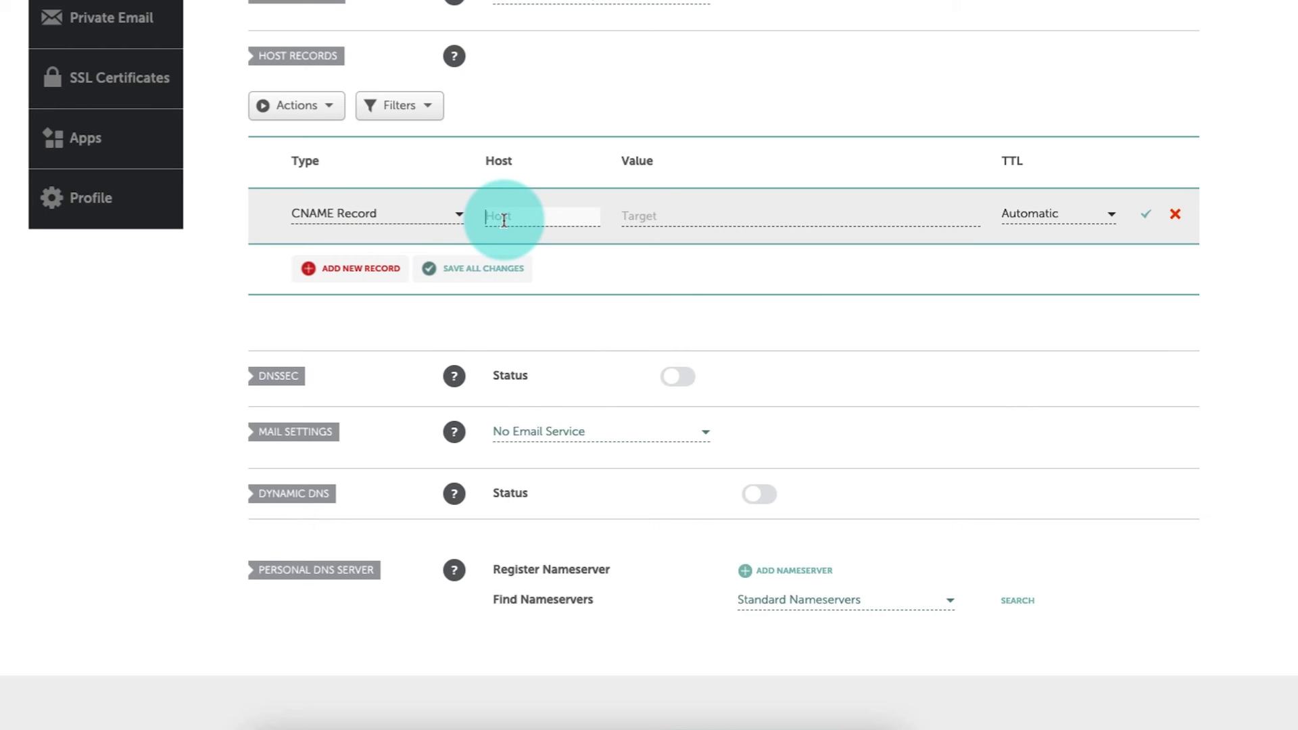
{"action": "type", "text": "@"}
{"action": "key", "text": "Tab"}
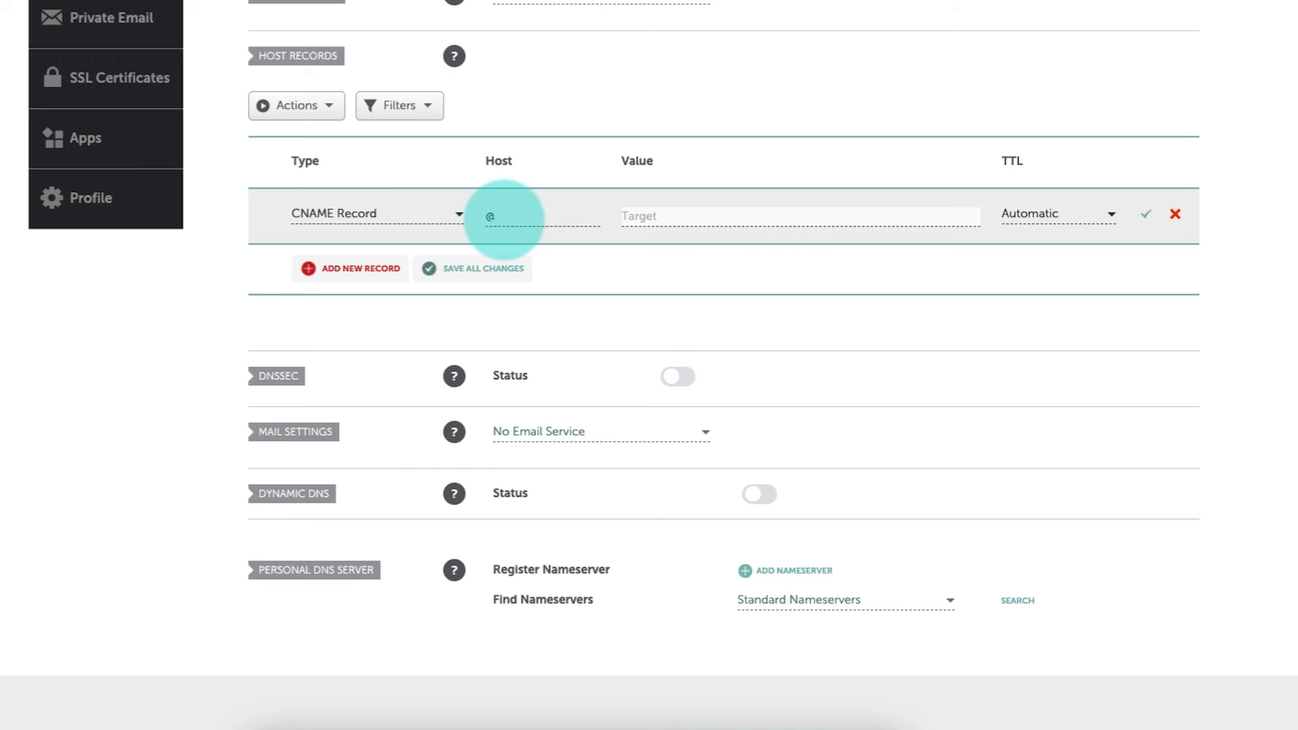
{"action": "key", "text": "ctrl+v"}
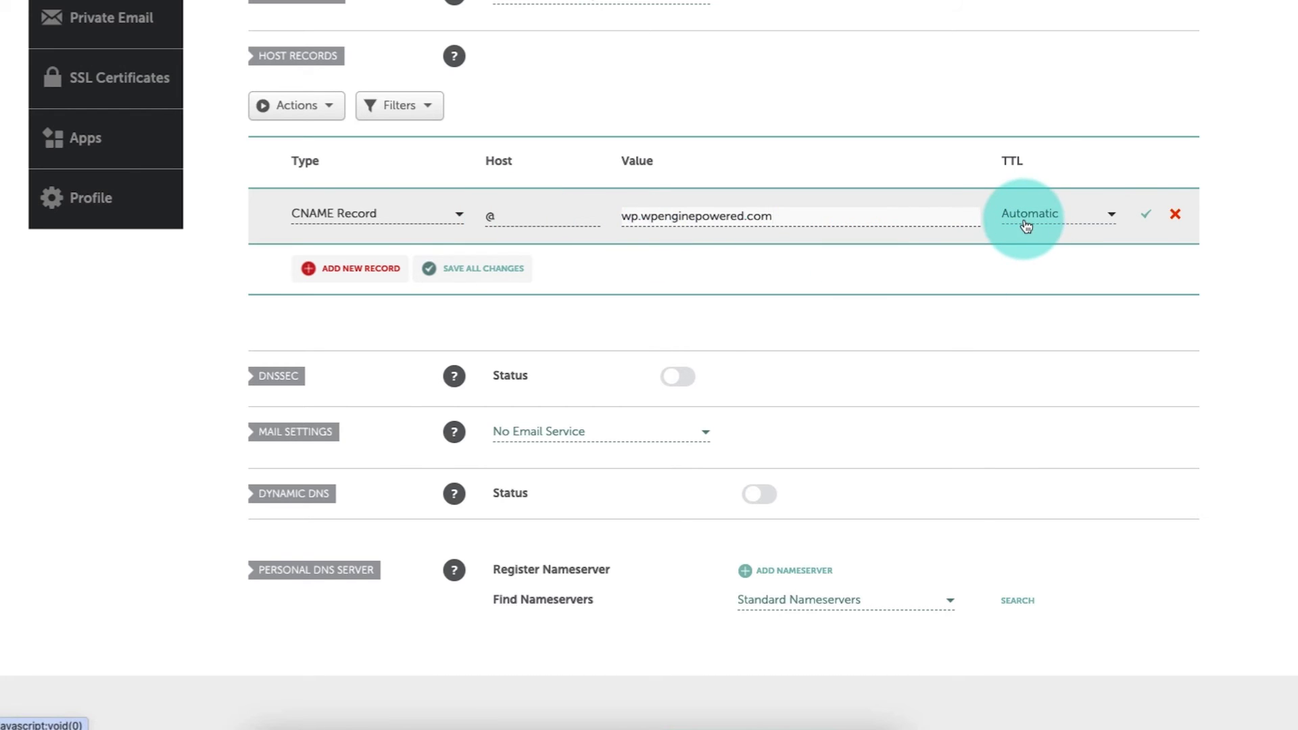
{"action": "left_click", "coordinate": [1146, 219]}
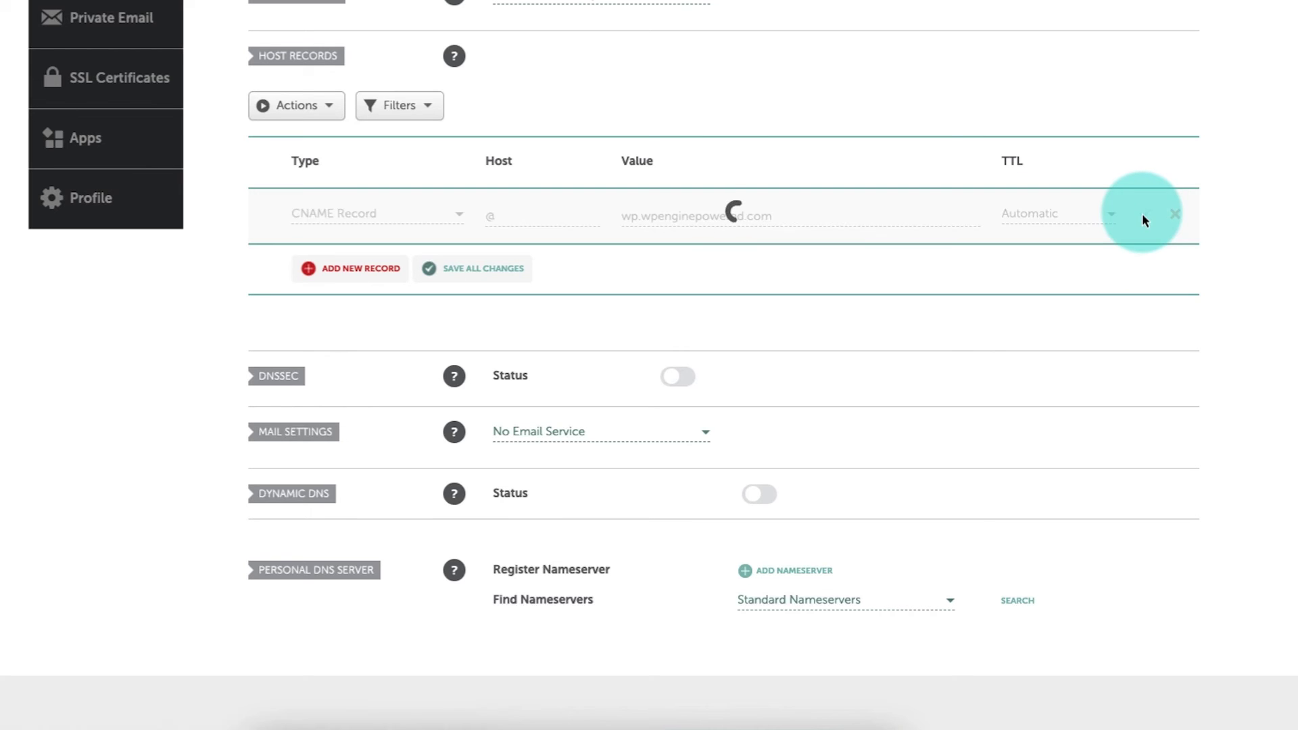
Create a new CNAME record with host www and target clearviewheadlights.com.
{"action": "left_click", "coordinate": [371, 266]}
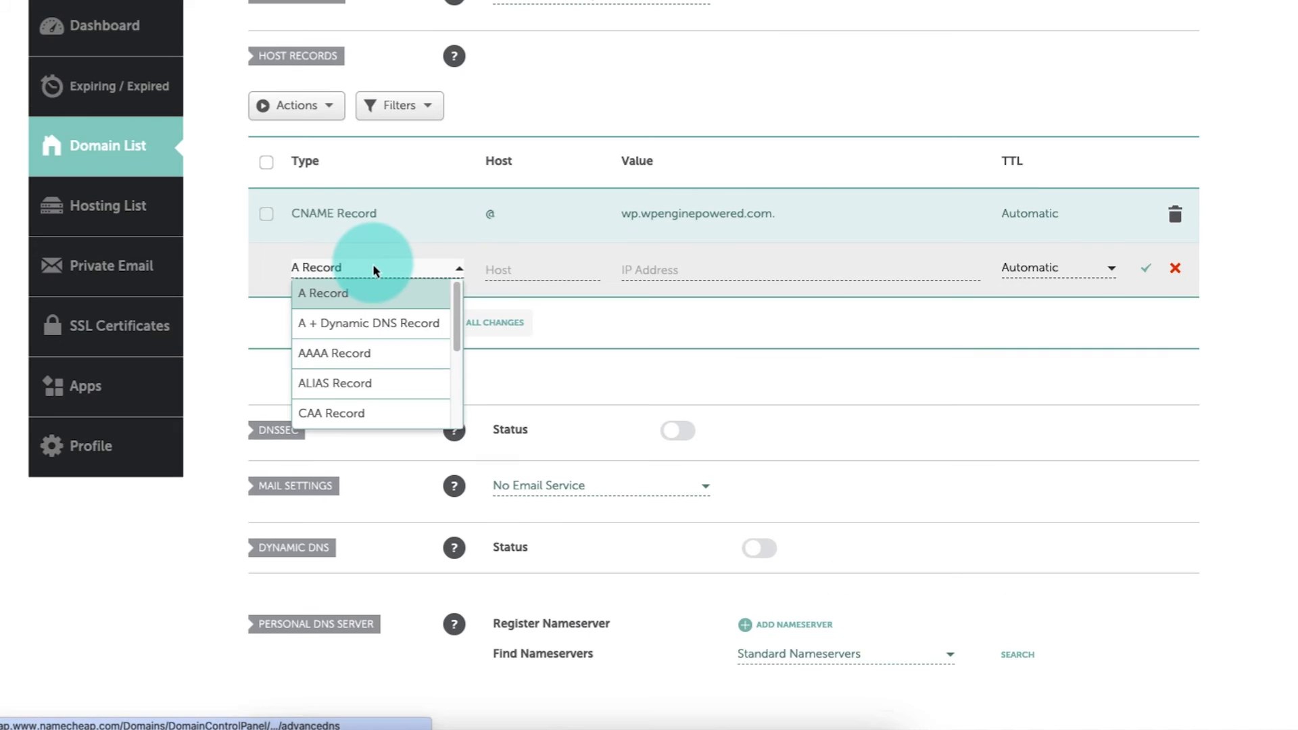
{"action": "scroll", "coordinate": [358, 348], "scroll_direction": "down", "scroll_amount": 2}
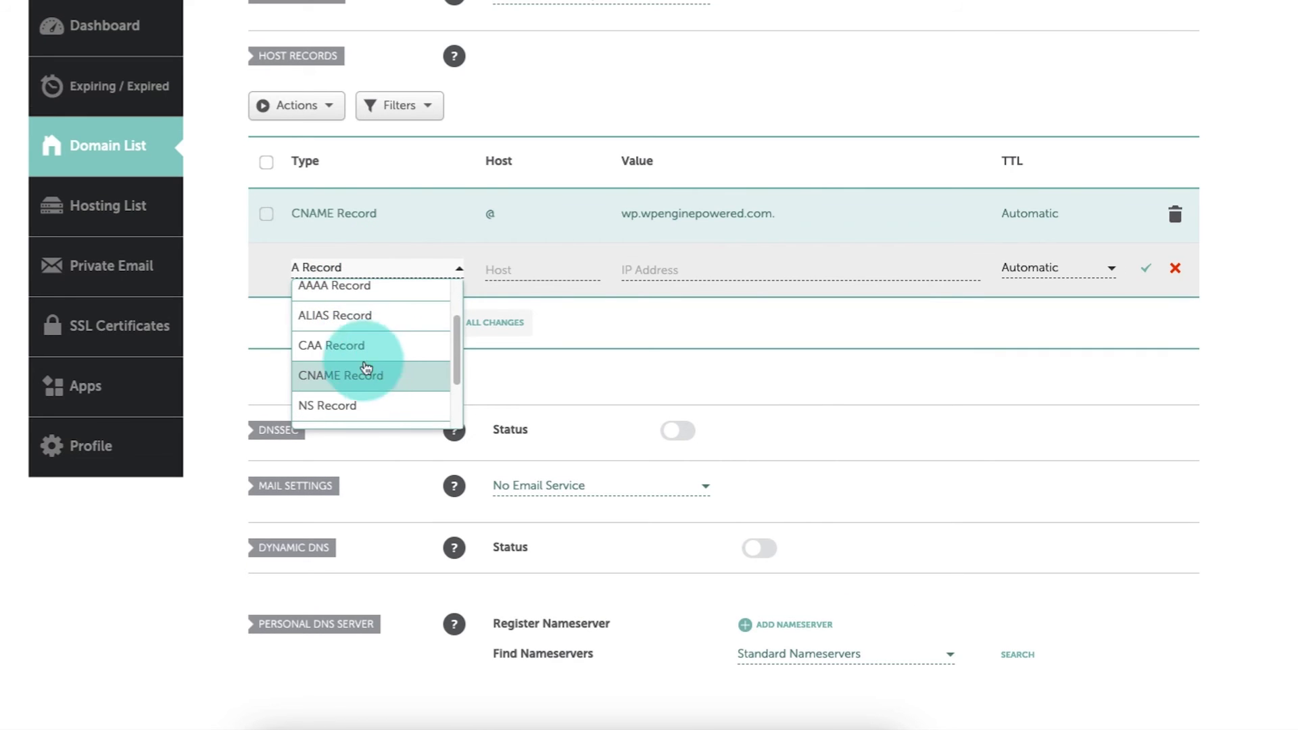
{"action": "left_click", "coordinate": [398, 377]}
{"action": "left_click", "coordinate": [498, 273]}
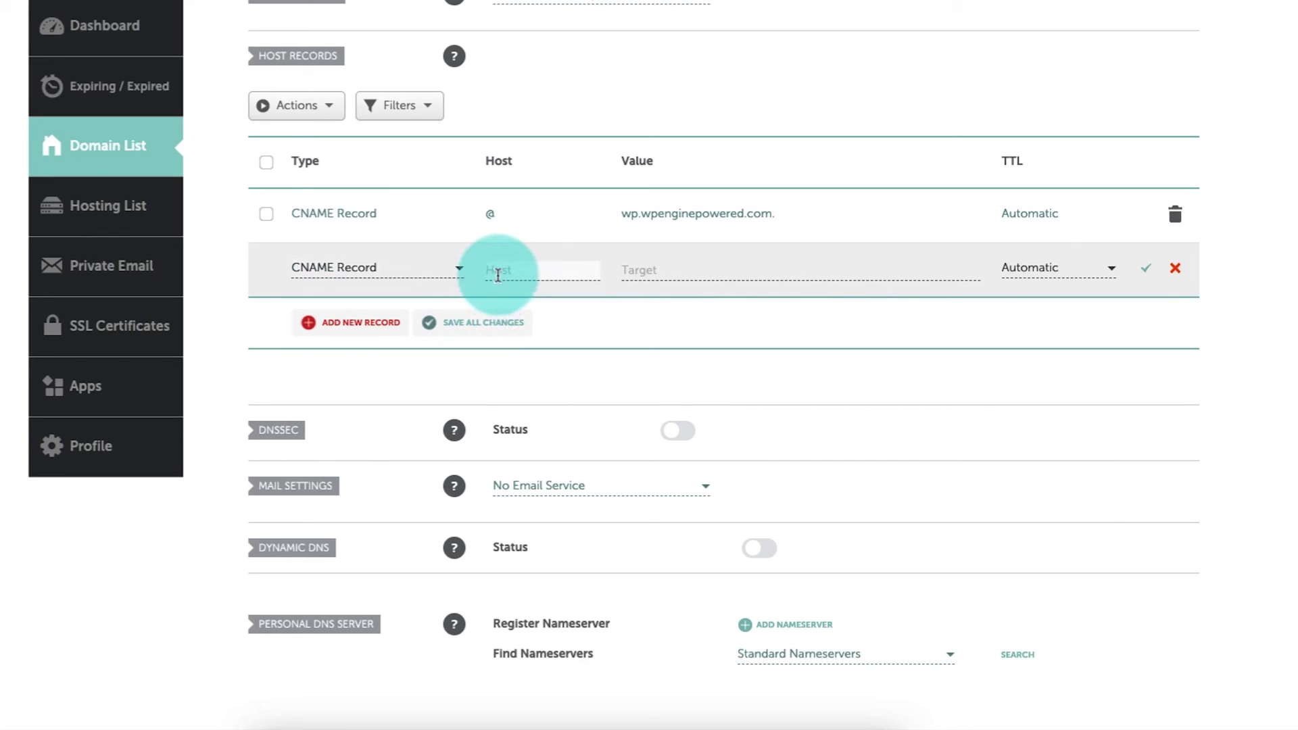
{"action": "type", "text": "www"}
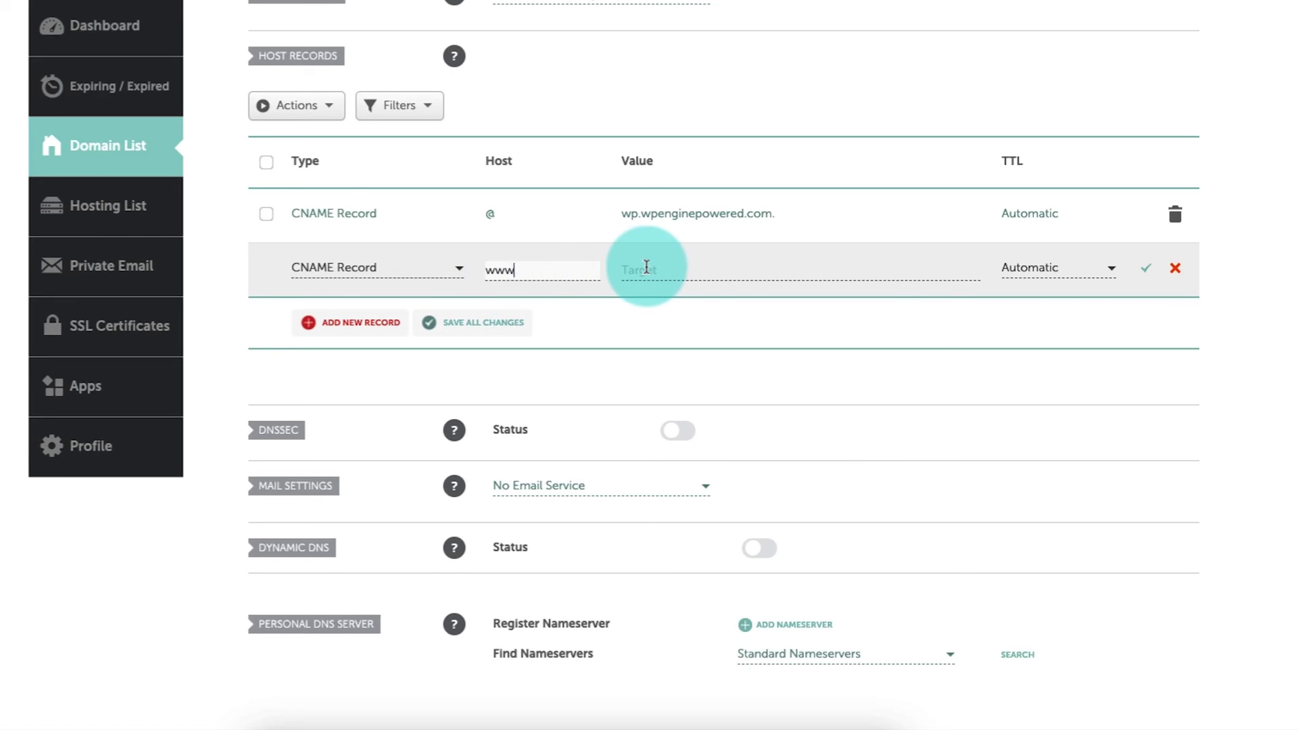
{"action": "left_click", "coordinate": [647, 269]}
{"action": "type", "text": "clearvi"}
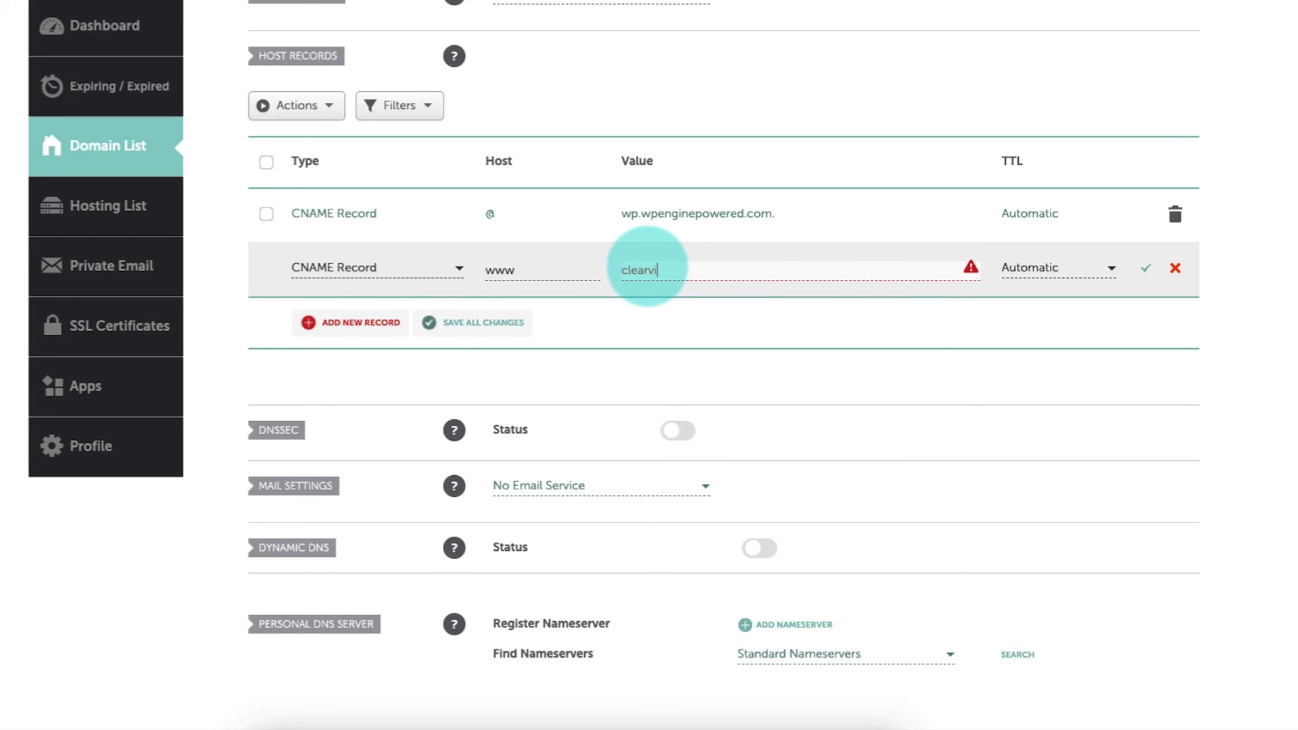
{"action": "type", "text": "ewheadlights.com"}
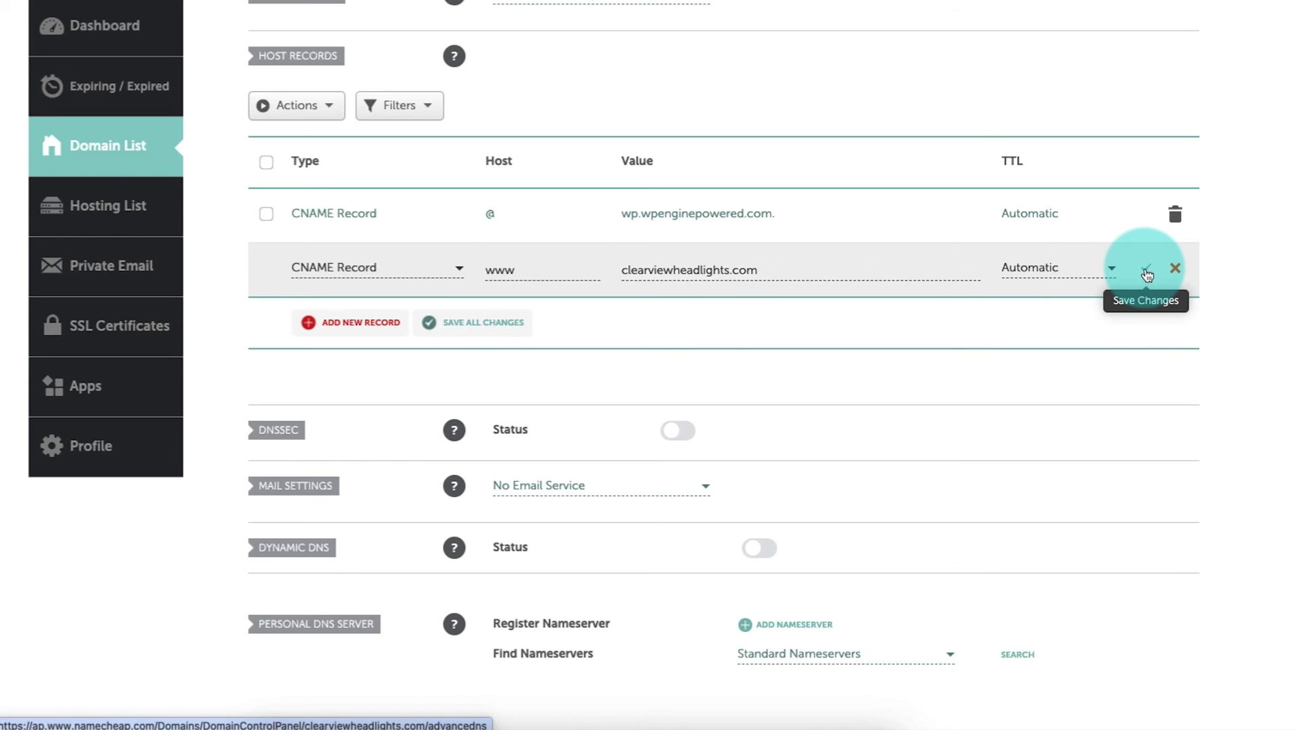
Save the www CNAME record pointing to clearviewheadlights.com.
{"action": "left_click", "coordinate": [1147, 274]}
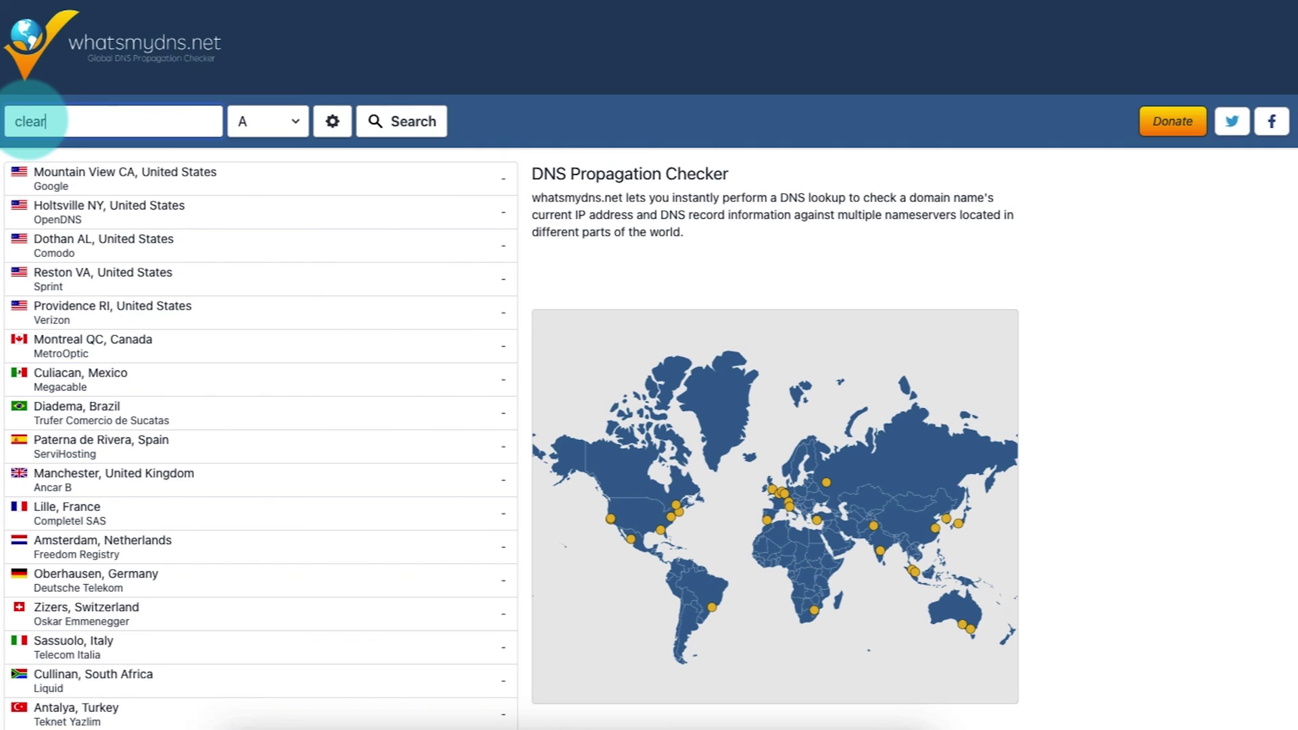
Run a whatsmydns.net CNAME propagation lookup for clearviewheadlights.com.
{"action": "type", "text": "adlights.com"}
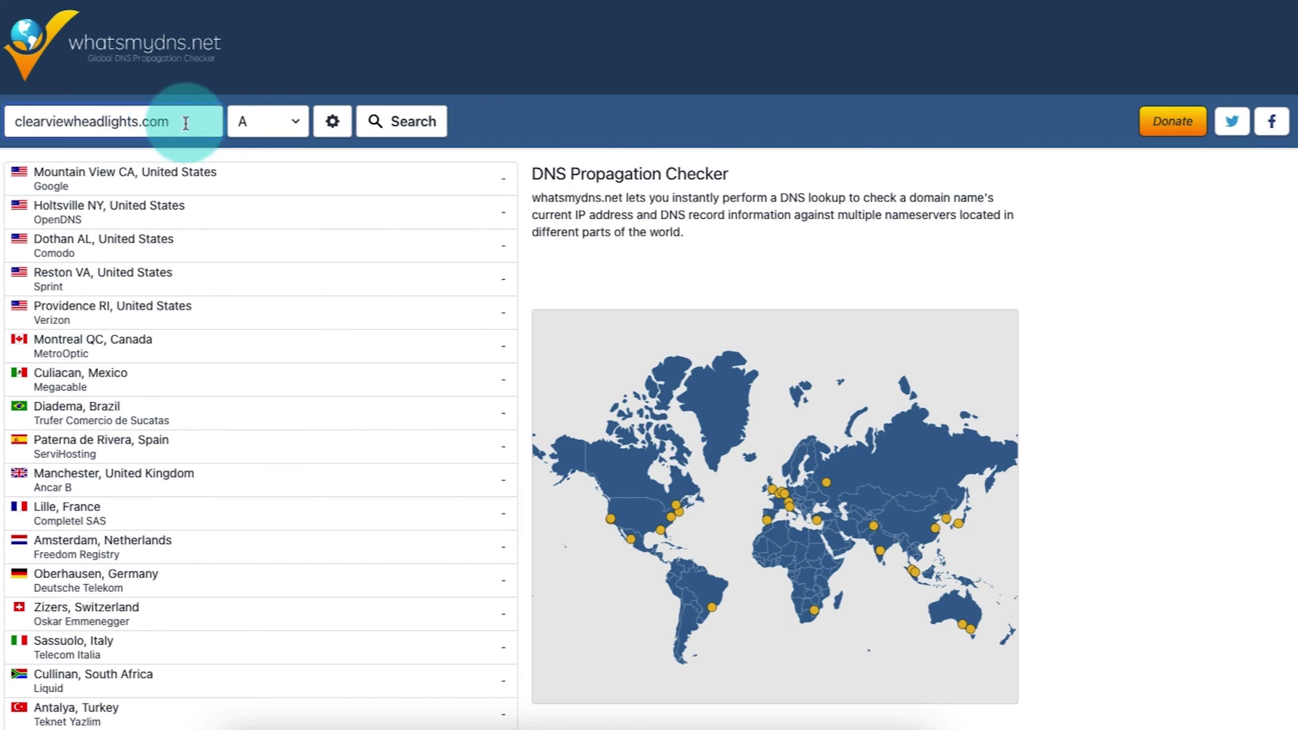
{"action": "left_click", "coordinate": [235, 122]}
{"action": "left_click", "coordinate": [243, 165]}
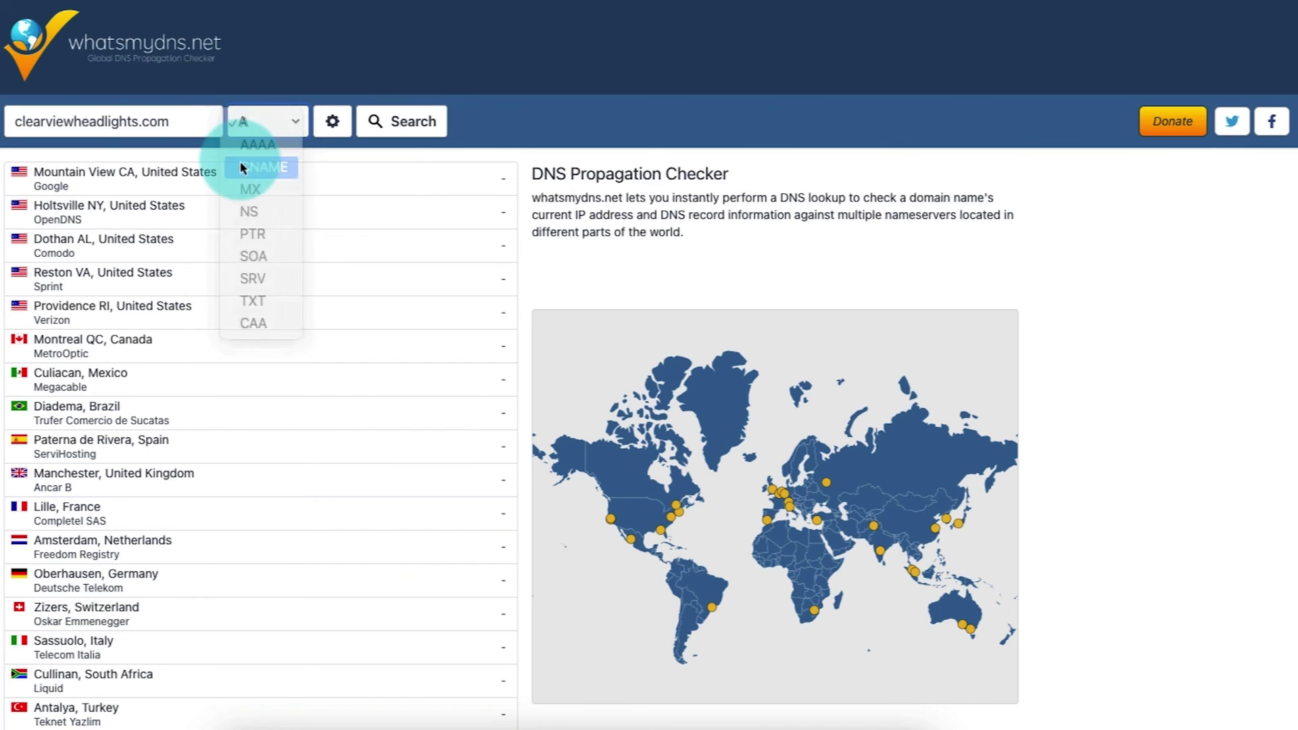
{"action": "left_click", "coordinate": [373, 127]}
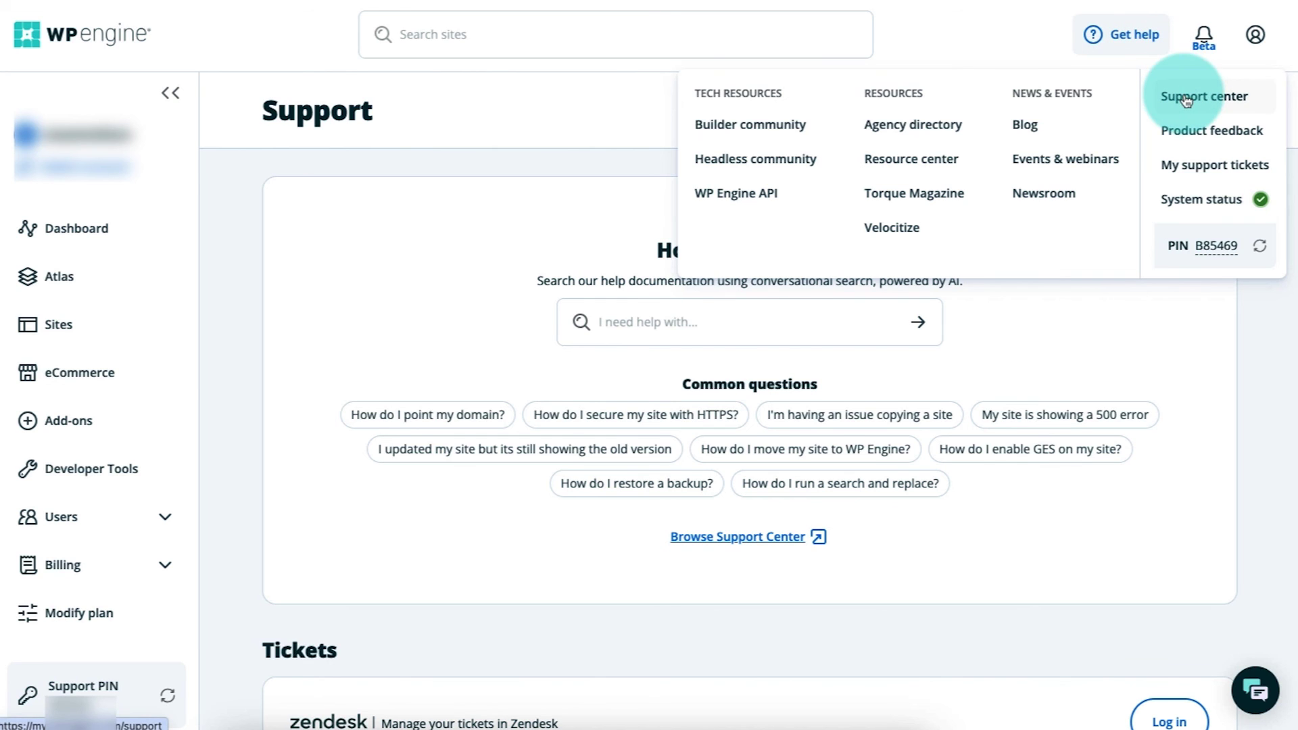
Open the Support center and scroll down to the Still need help? live-chat section.
{"action": "left_click", "coordinate": [1264, 313]}
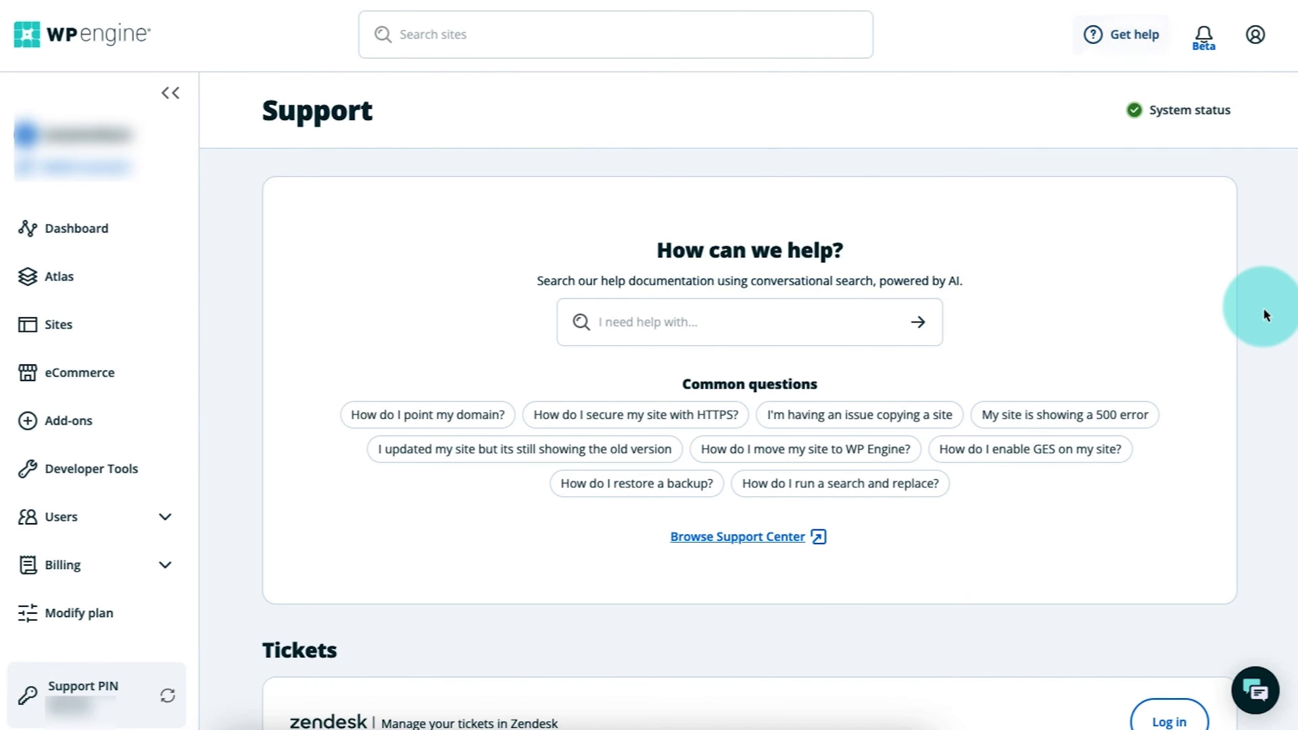
{"action": "scroll", "coordinate": [1266, 318], "scroll_direction": "down", "scroll_amount": 10}
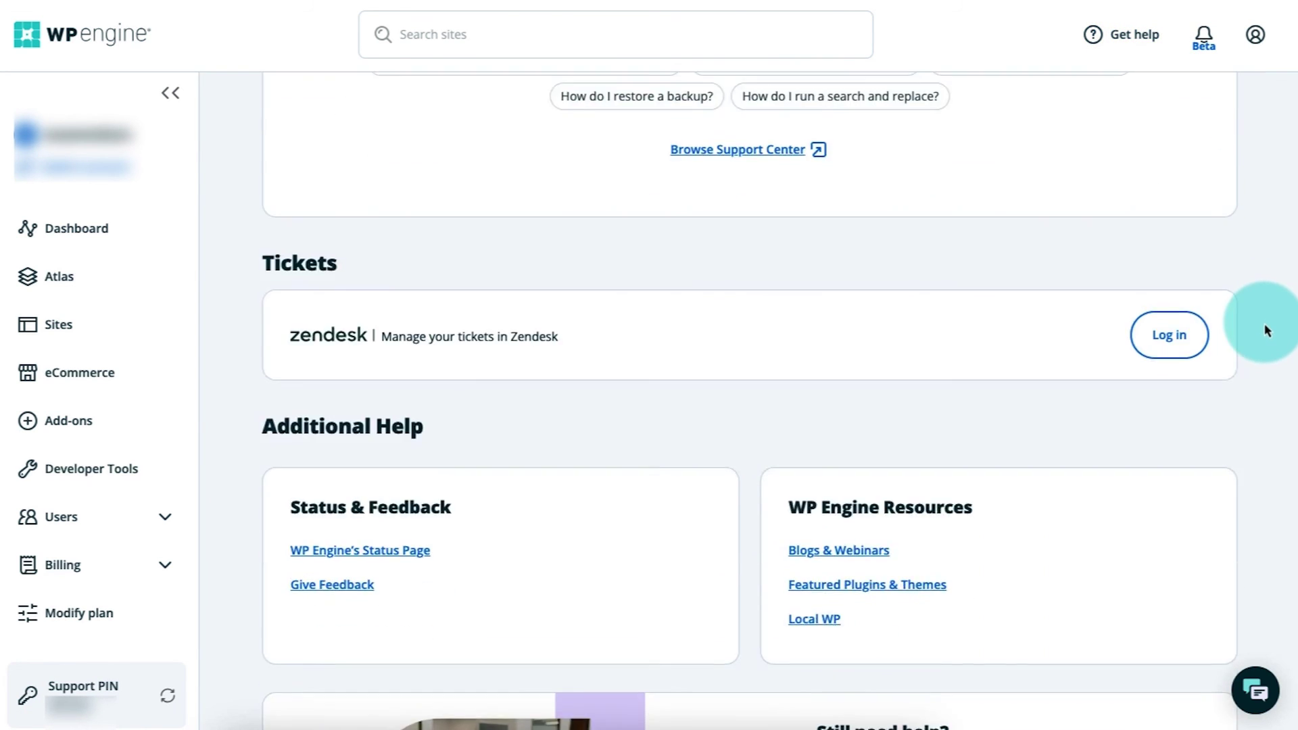
{"action": "scroll", "coordinate": [1266, 333], "scroll_direction": "down", "scroll_amount": 2}
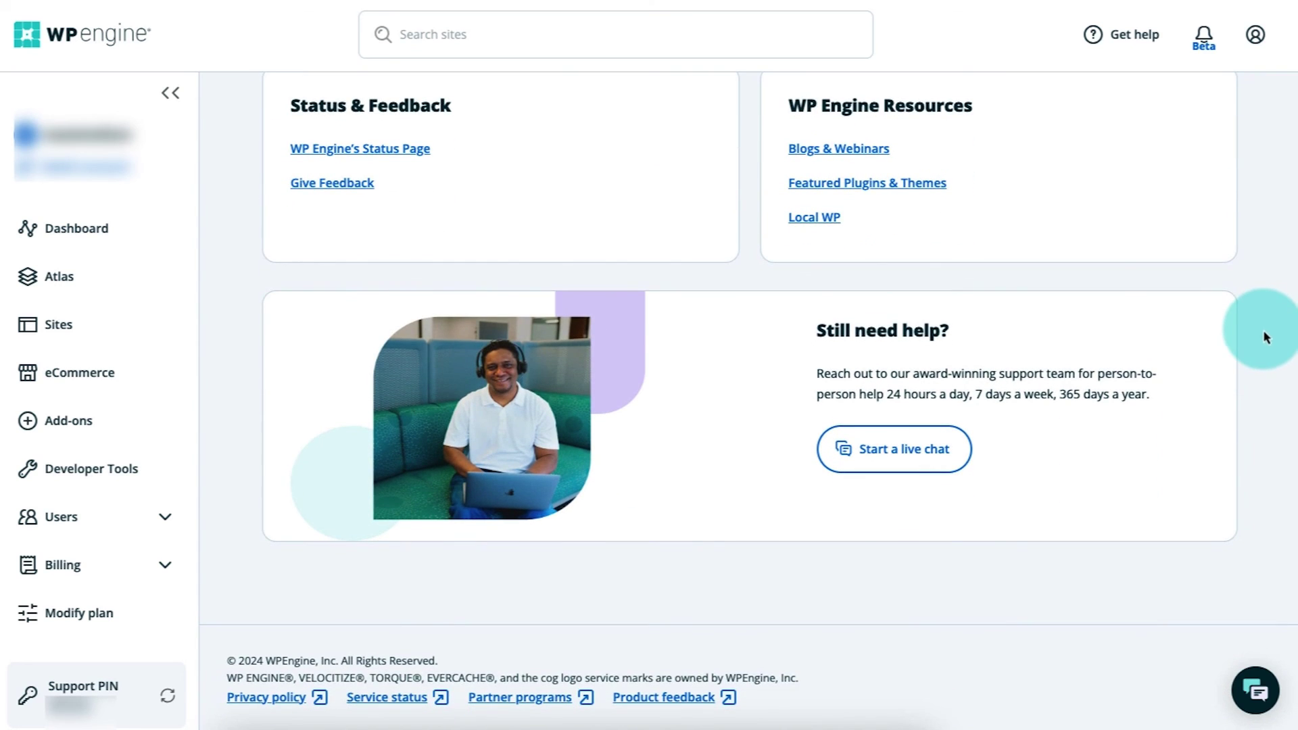